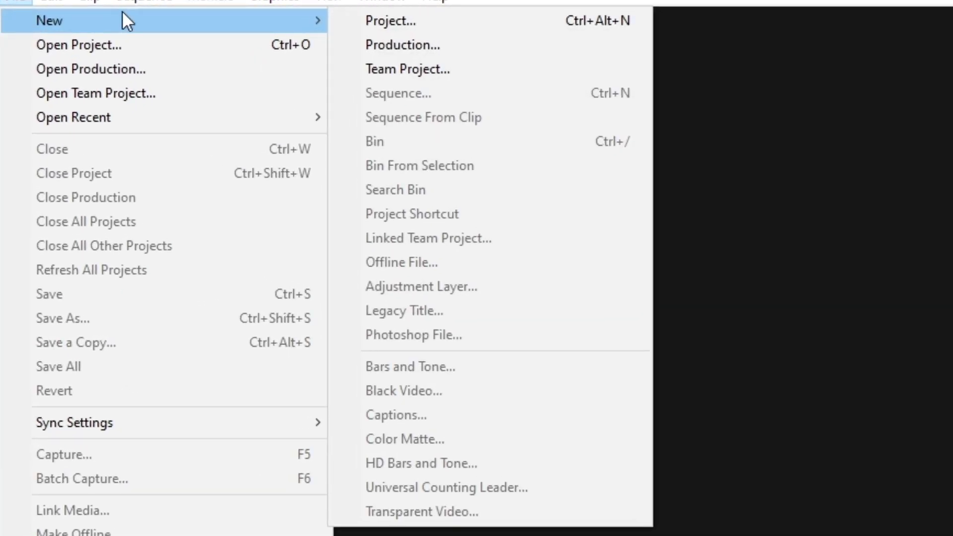
Start a team project named 'great project' described as 'awesome project', and edit its collaborators
{"action": "left_click", "coordinate": [505, 70]}
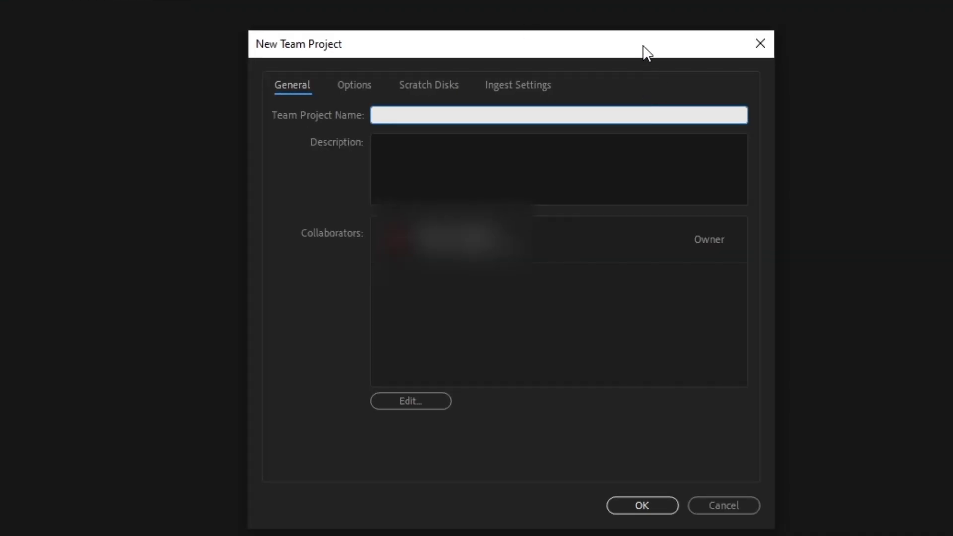
{"action": "left_click", "coordinate": [515, 143]}
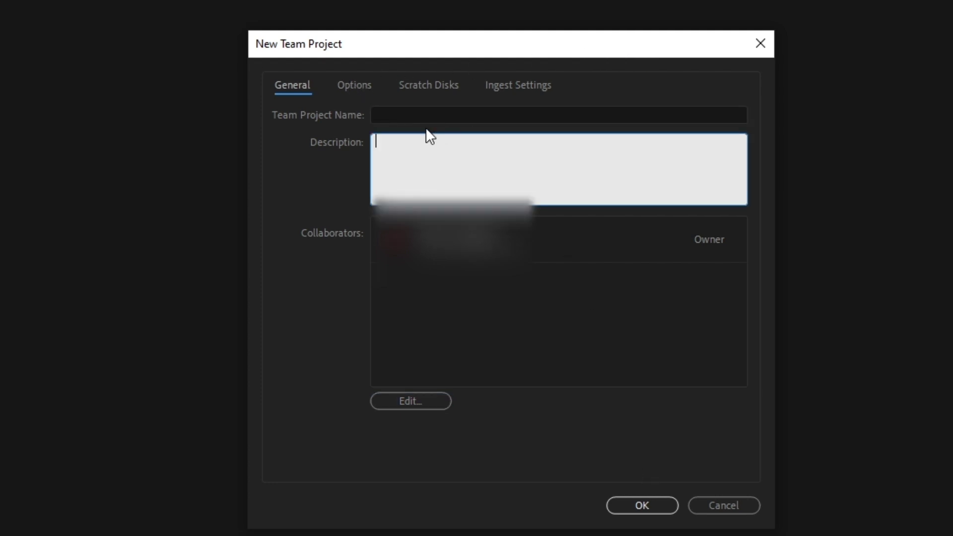
{"action": "type", "text": "awesome project"}
{"action": "left_click", "coordinate": [429, 116]}
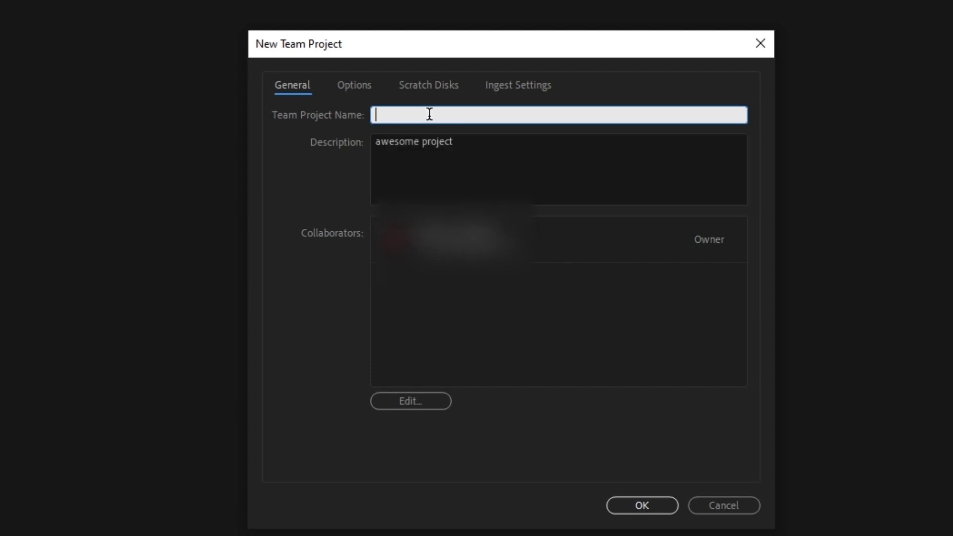
{"action": "type", "text": "great project"}
{"action": "left_click", "coordinate": [565, 187]}
{"action": "left_click", "coordinate": [413, 401]}
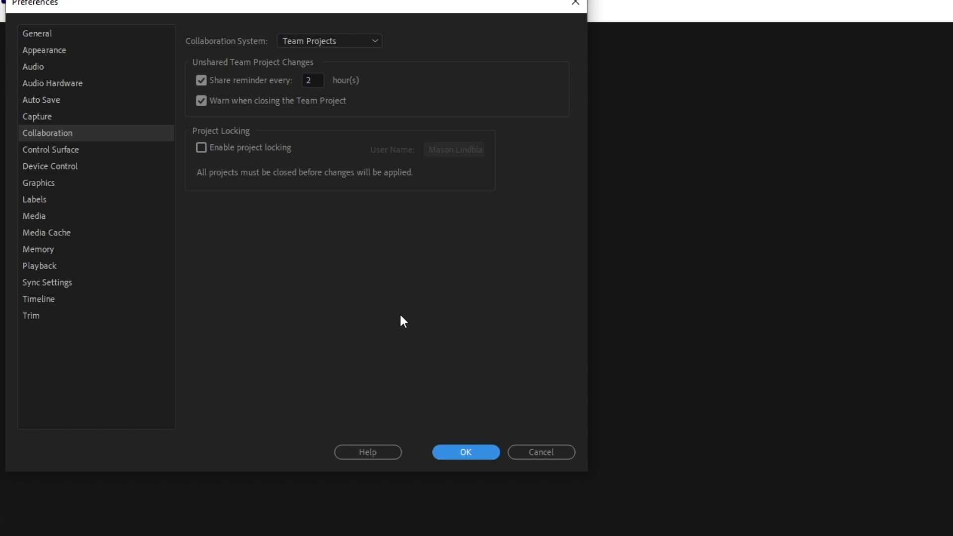
Enable project locking and change the locking user name to end in 's Desktop'
{"action": "left_click", "coordinate": [201, 148]}
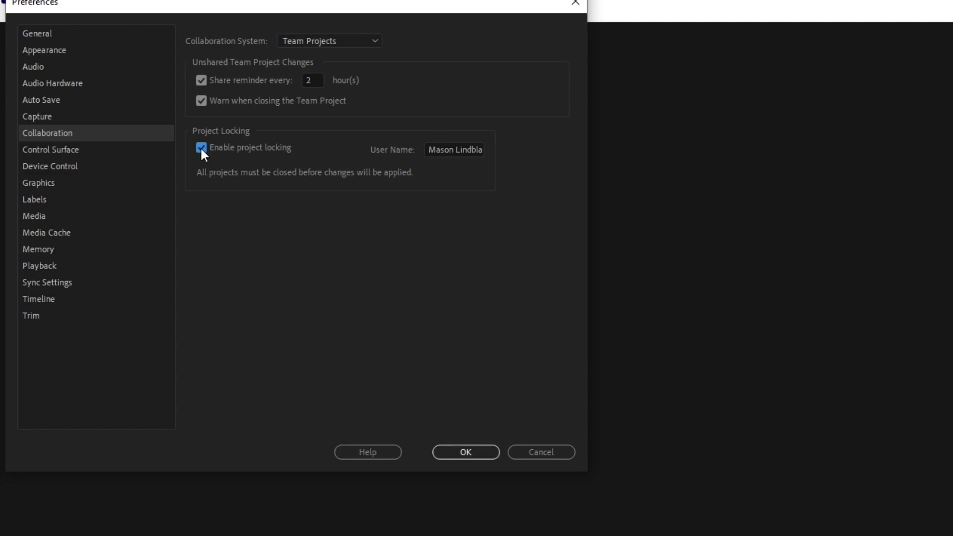
{"action": "double_click", "coordinate": [456, 151]}
{"action": "key", "text": "BackSpace"}
{"action": "key", "text": "BackSpace"}
{"action": "type", "text": "'s"}
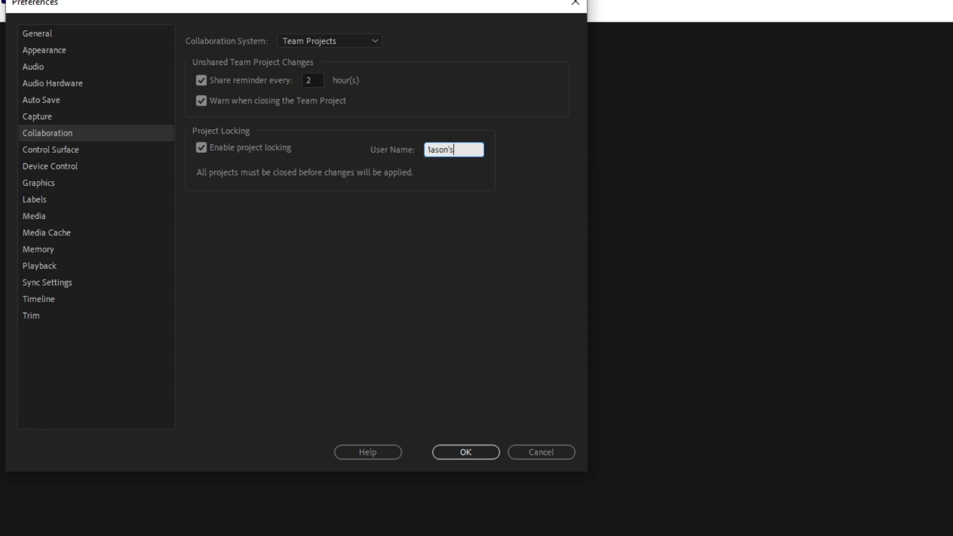
{"action": "type", "text": " Desktop"}
In the Media preferences, turn on Automatically Hide Dependent Clips
{"action": "left_click", "coordinate": [50, 220]}
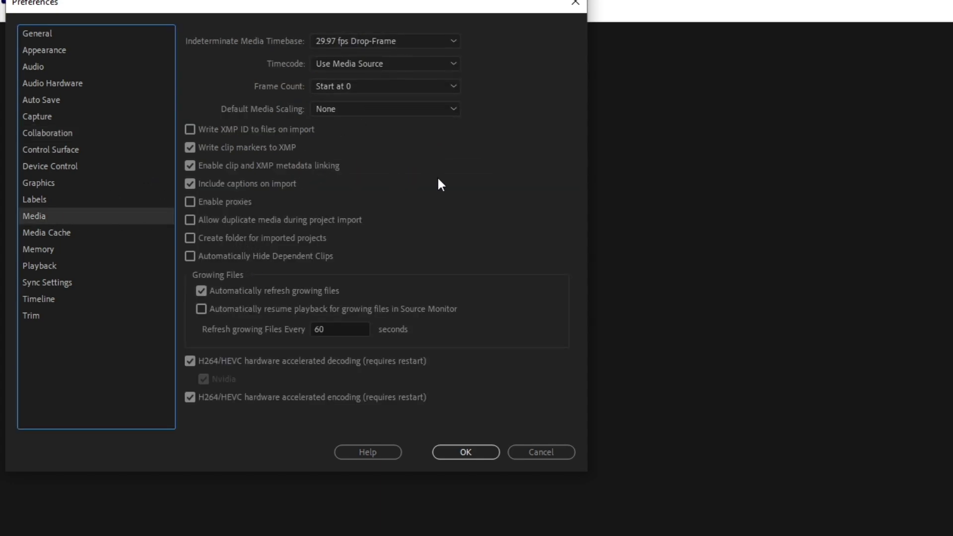
{"action": "left_click", "coordinate": [228, 255]}
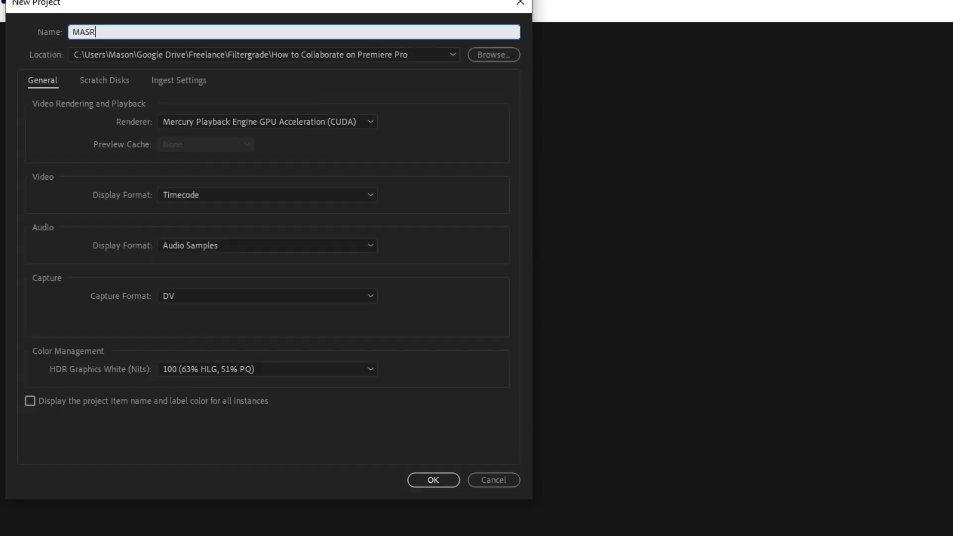
Name the new project 'MASTER Example Project'
{"action": "key", "text": "BackSpace"}
{"action": "key", "text": "BackSpace"}
{"action": "key", "text": "BackSpace"}
{"action": "key", "text": "BackSpace"}
{"action": "key", "text": "BackSpace"}
{"action": "type", "text": "MASTER Example Project"}
{"action": "key", "text": "Tab"}
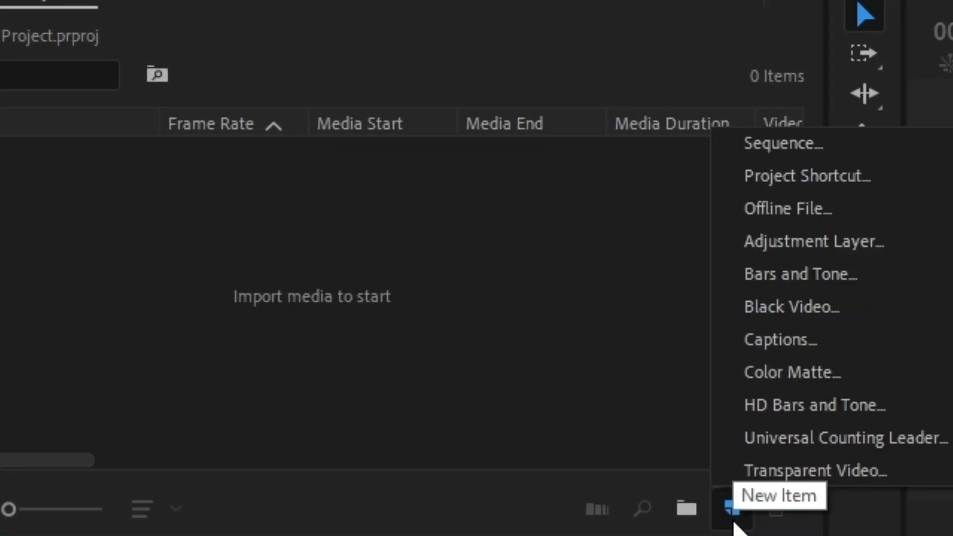
Add three project shortcuts named Episode 1, Episode 2 and Episode 3 to the master project
{"action": "left_click", "coordinate": [867, 181]}
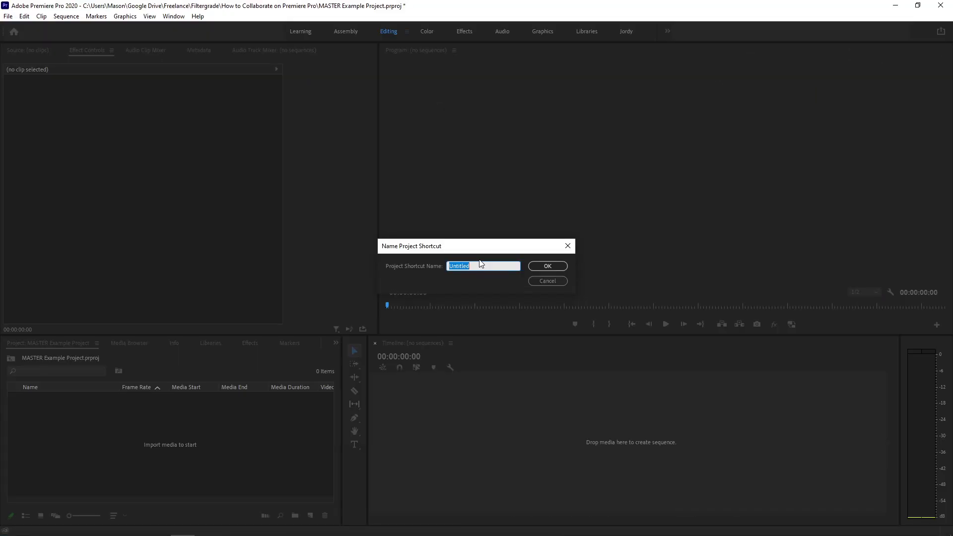
{"action": "type", "text": "Episode 1"}
{"action": "left_click", "coordinate": [547, 266]}
{"action": "left_click", "coordinate": [97, 344]}
{"action": "left_click", "coordinate": [310, 515]}
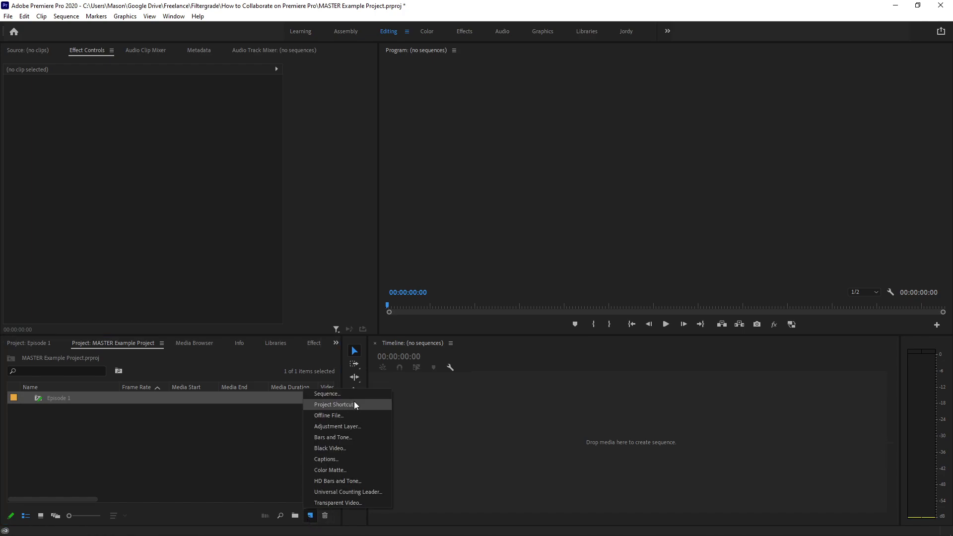
{"action": "left_click", "coordinate": [344, 403]}
{"action": "type", "text": "Episode 2"}
{"action": "key", "text": "Return"}
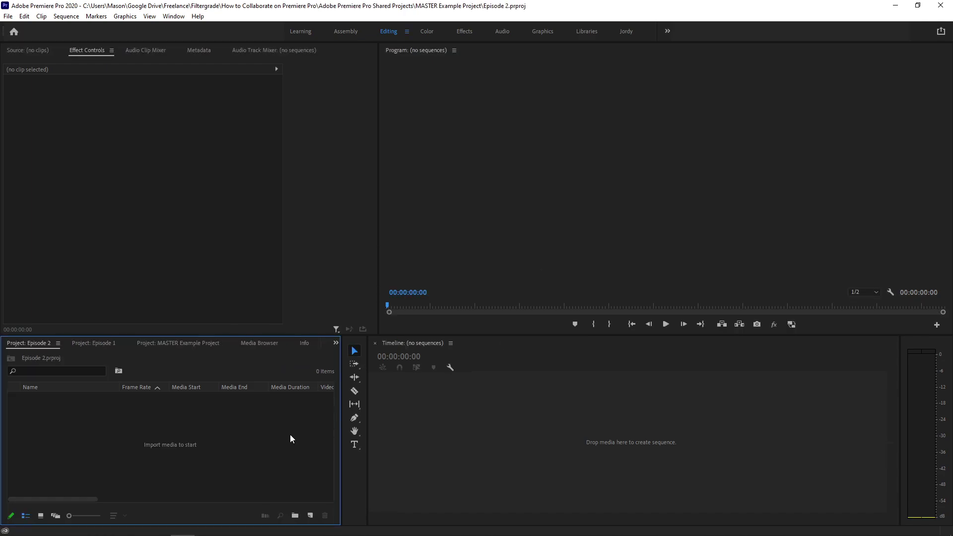
{"action": "left_click", "coordinate": [310, 516]}
{"action": "left_click", "coordinate": [358, 398]}
{"action": "type", "text": "Episode 3"}
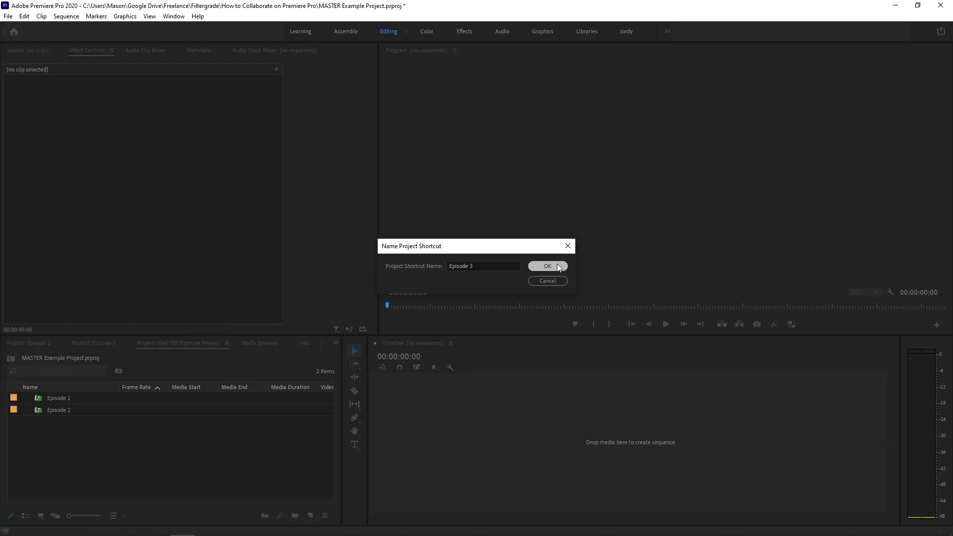
{"action": "left_click", "coordinate": [548, 266]}
{"action": "left_click", "coordinate": [215, 347]}
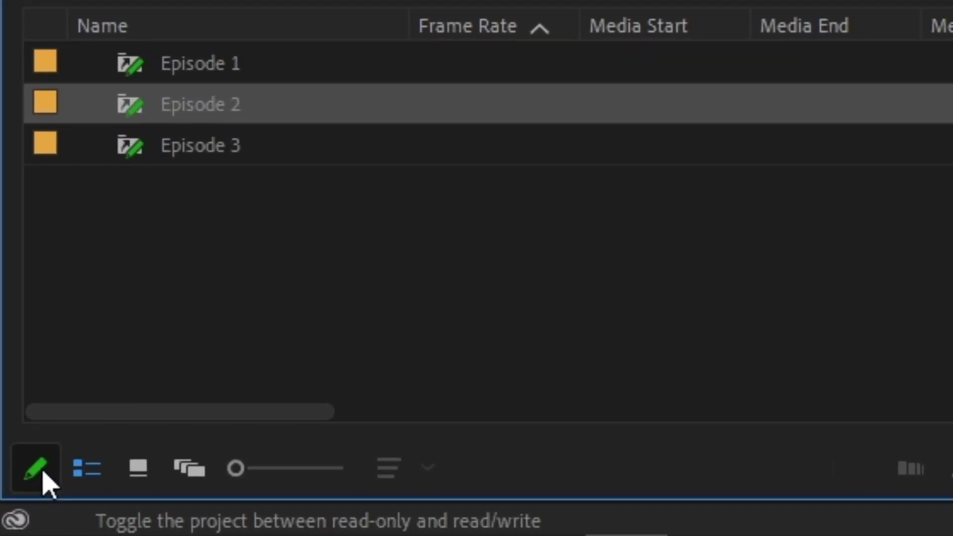
Save the master project, switch it to read-only, and open the Episode 2 shortcut project
{"action": "left_click", "coordinate": [43, 472]}
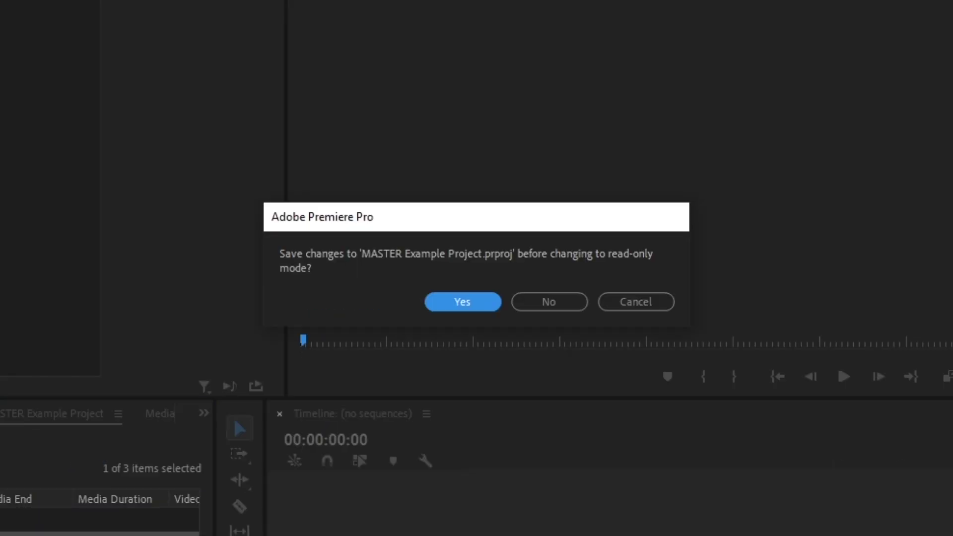
{"action": "left_click", "coordinate": [458, 302]}
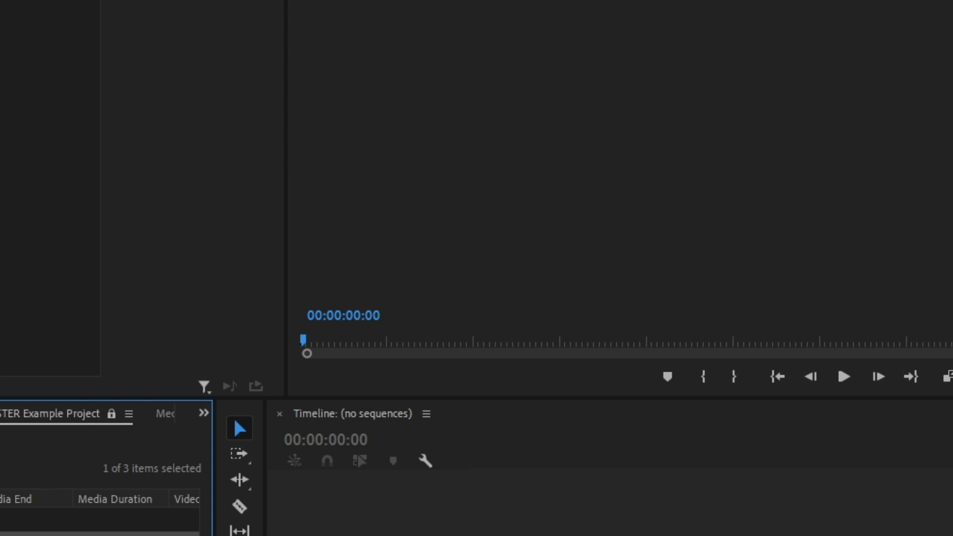
{"action": "double_click", "coordinate": [57, 410]}
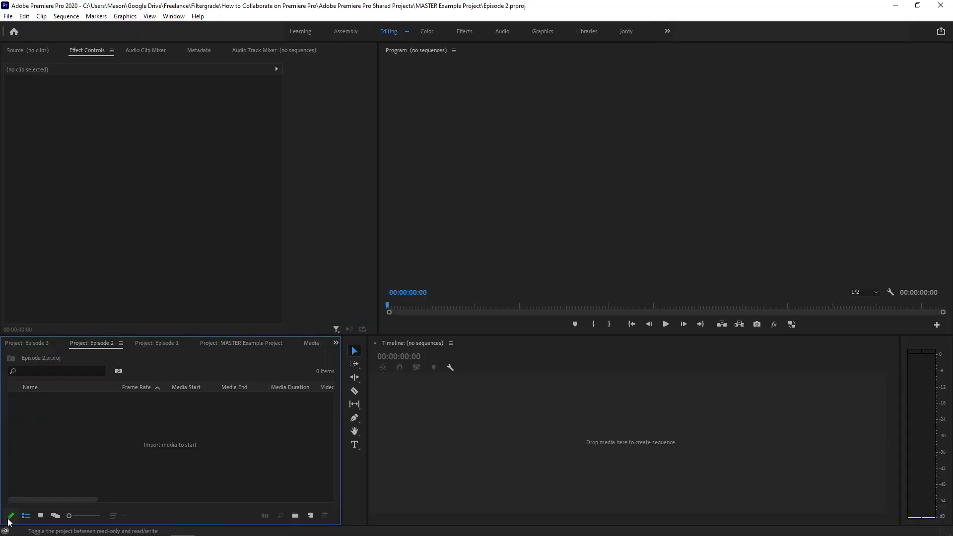
{"action": "left_click", "coordinate": [231, 346]}
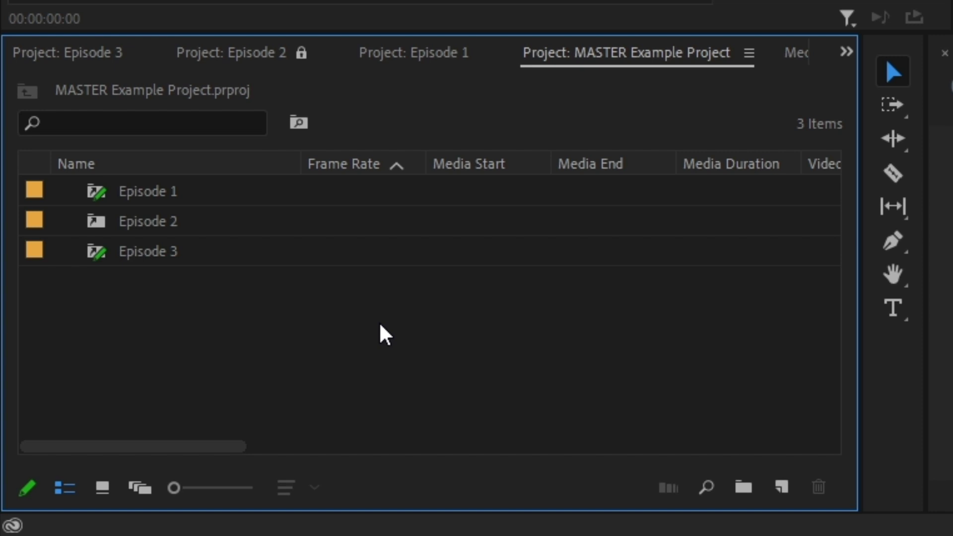
Open the Episode 1 project, make it read-only, and return to the MASTER list
{"action": "double_click", "coordinate": [91, 192]}
{"action": "left_click", "coordinate": [26, 491]}
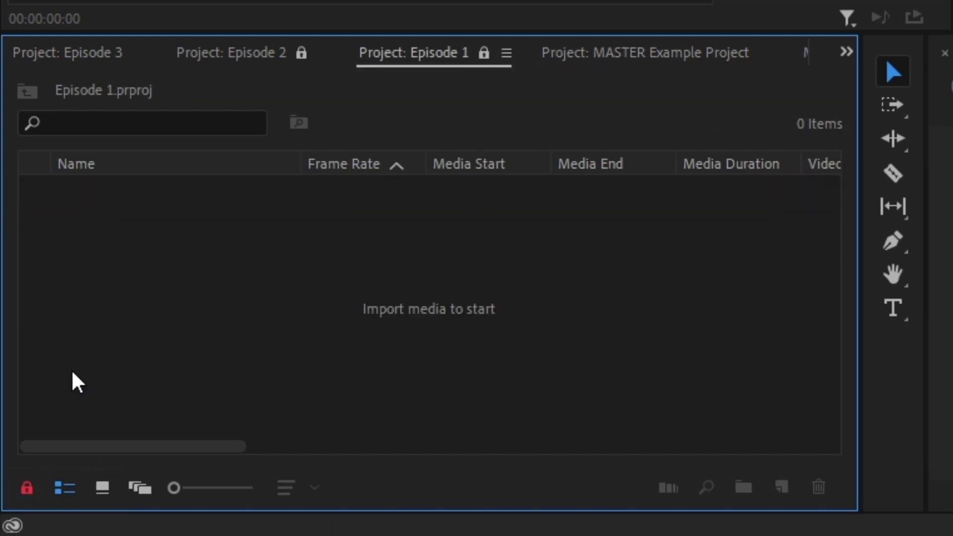
{"action": "left_click", "coordinate": [642, 46]}
{"action": "left_click", "coordinate": [476, 355]}
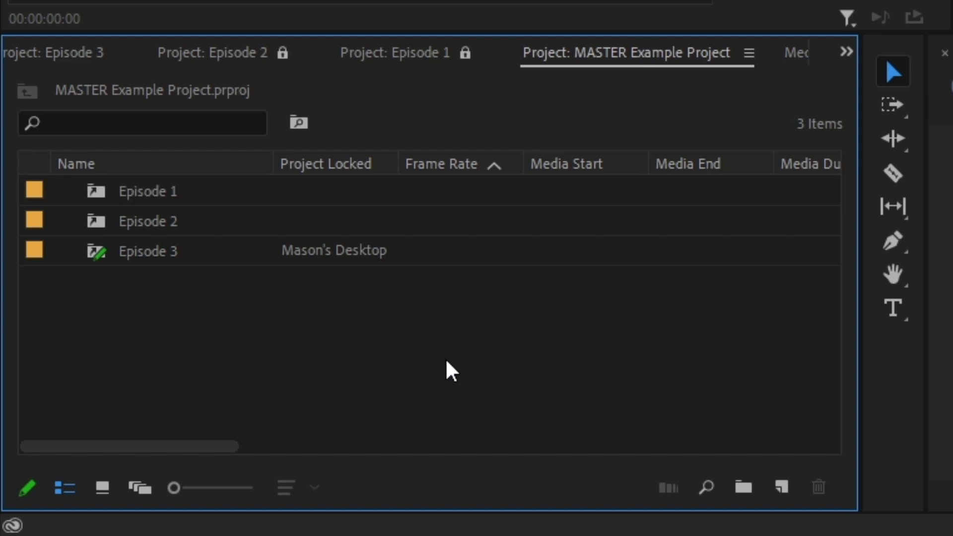
{"action": "left_click", "coordinate": [329, 186]}
{"action": "left_click", "coordinate": [302, 335]}
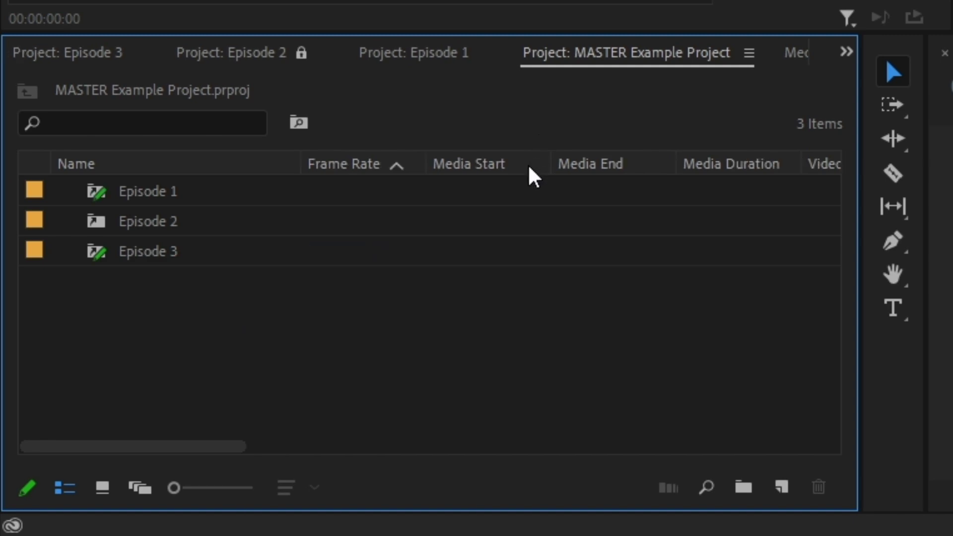
Add the Project Locked metadata column to the MASTER project list via Metadata Display
{"action": "right_click", "coordinate": [557, 172]}
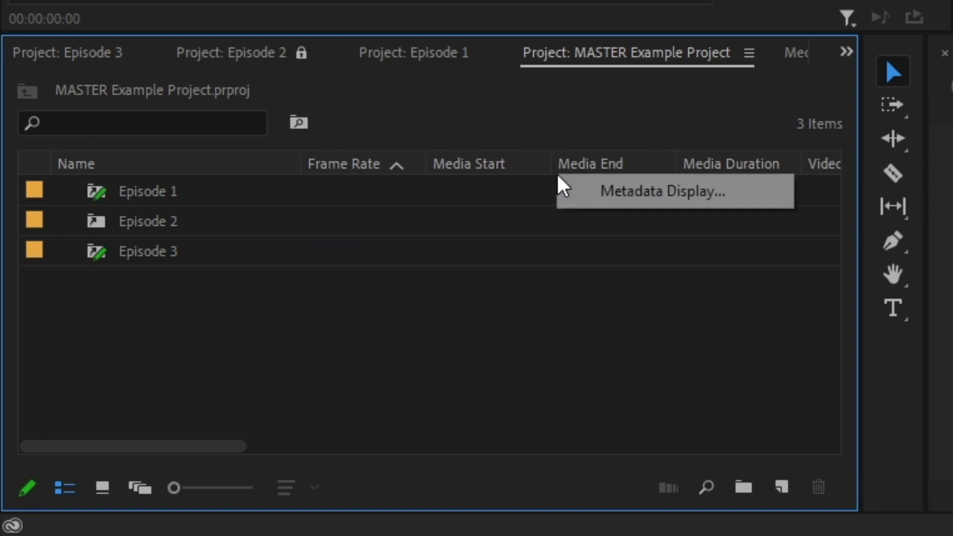
{"action": "left_click", "coordinate": [642, 196]}
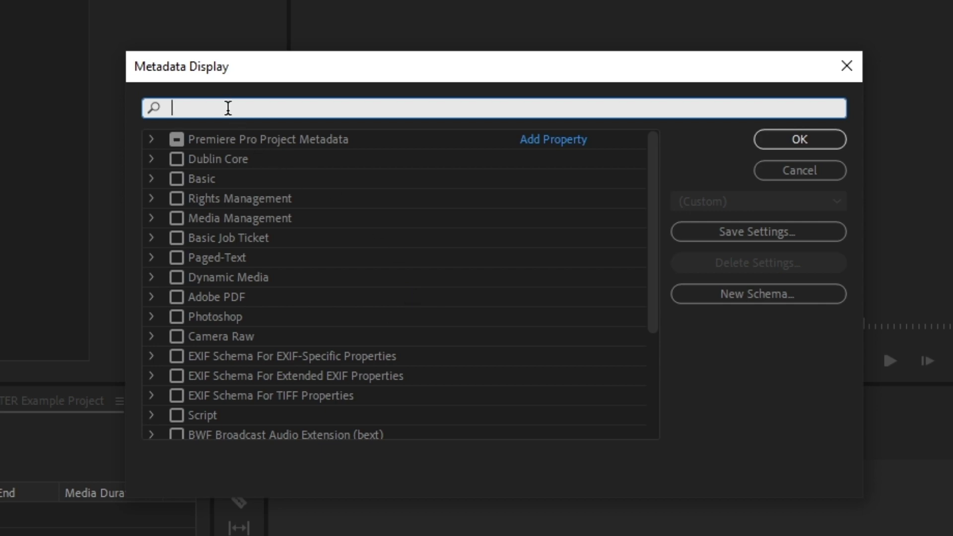
{"action": "type", "text": "pr"}
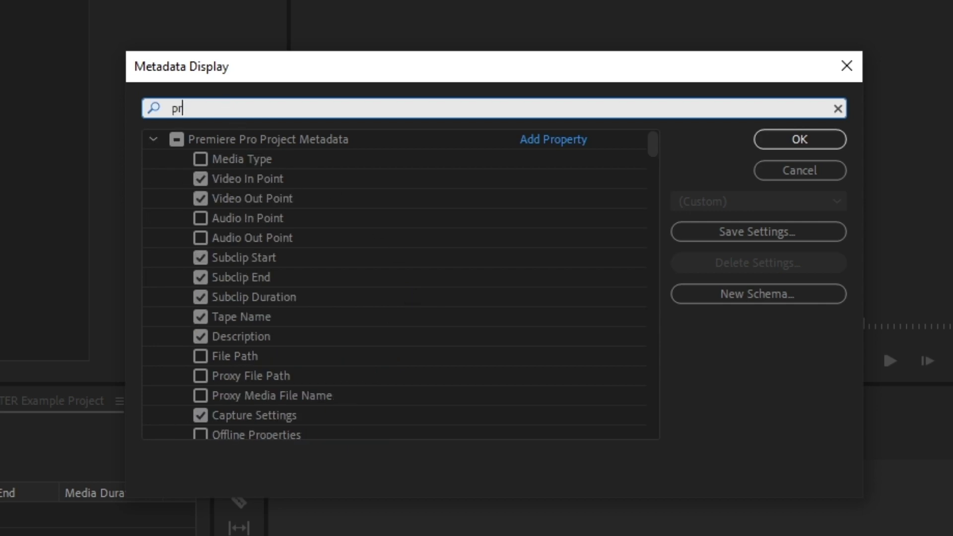
{"action": "type", "text": "oject"}
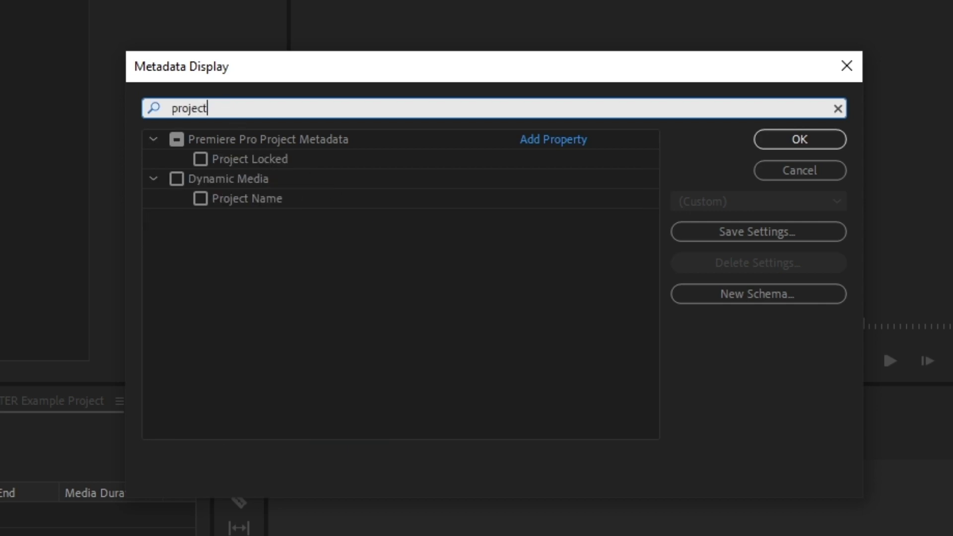
{"action": "left_click", "coordinate": [200, 159]}
{"action": "left_click", "coordinate": [799, 139]}
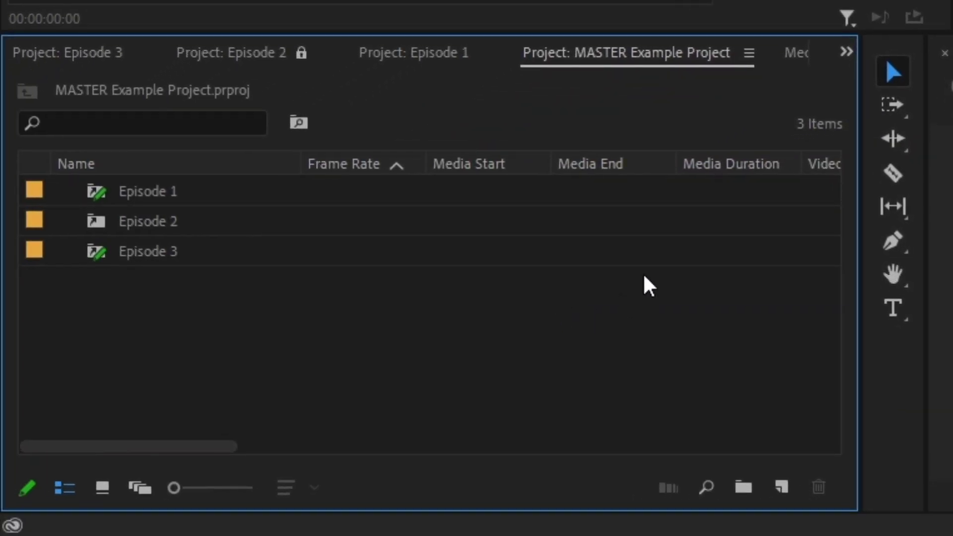
{"action": "left_click_drag", "start_coordinate": [189, 448], "coordinate": [918, 450]}
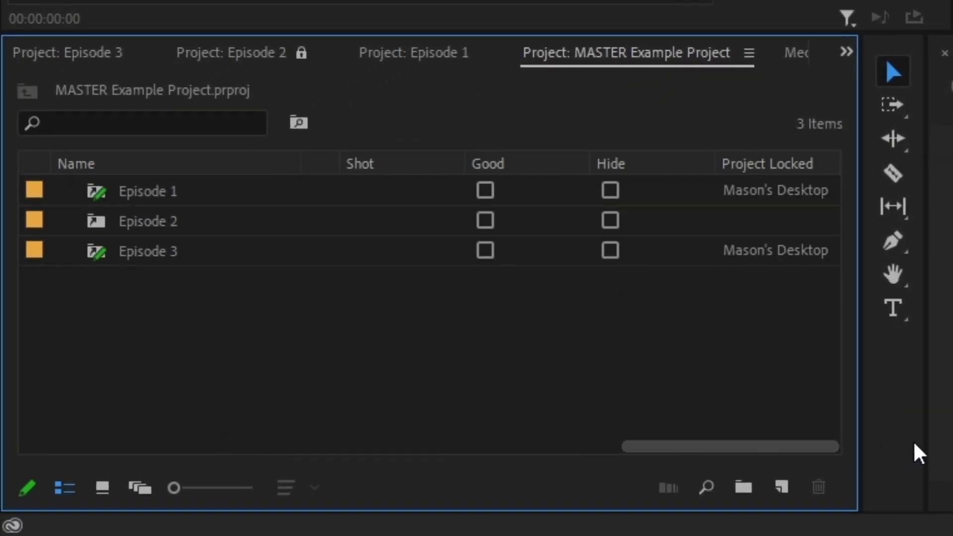
Move the Project Locked column beside Name and narrow the Name column
{"action": "mouse_move", "coordinate": [794, 165]}
{"action": "left_mouse_down"}
{"action": "mouse_move", "coordinate": [610, 187]}
{"action": "mouse_move", "coordinate": [190, 164]}
{"action": "left_mouse_up"}
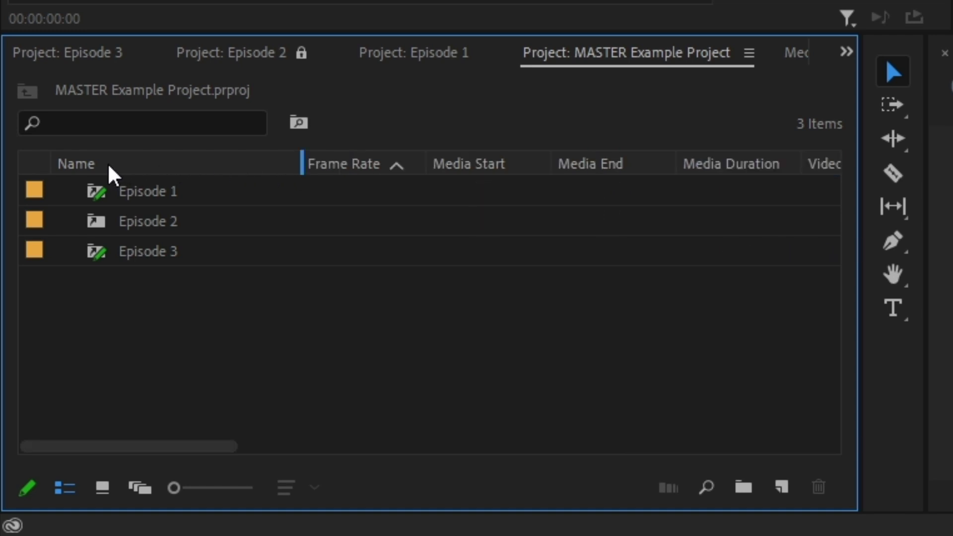
{"action": "left_click_drag", "start_coordinate": [292, 171], "coordinate": [294, 172]}
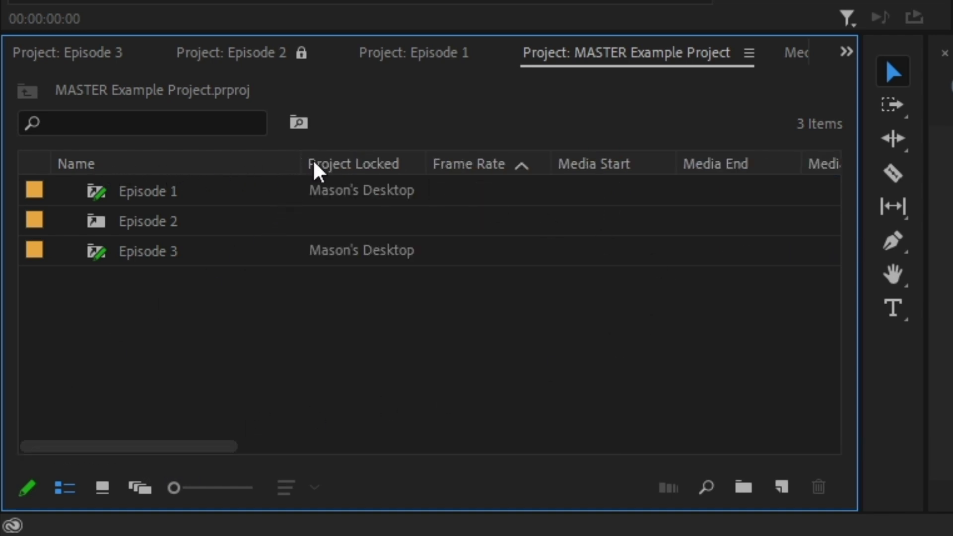
{"action": "left_click_drag", "start_coordinate": [300, 164], "coordinate": [272, 164]}
{"action": "left_click", "coordinate": [177, 191]}
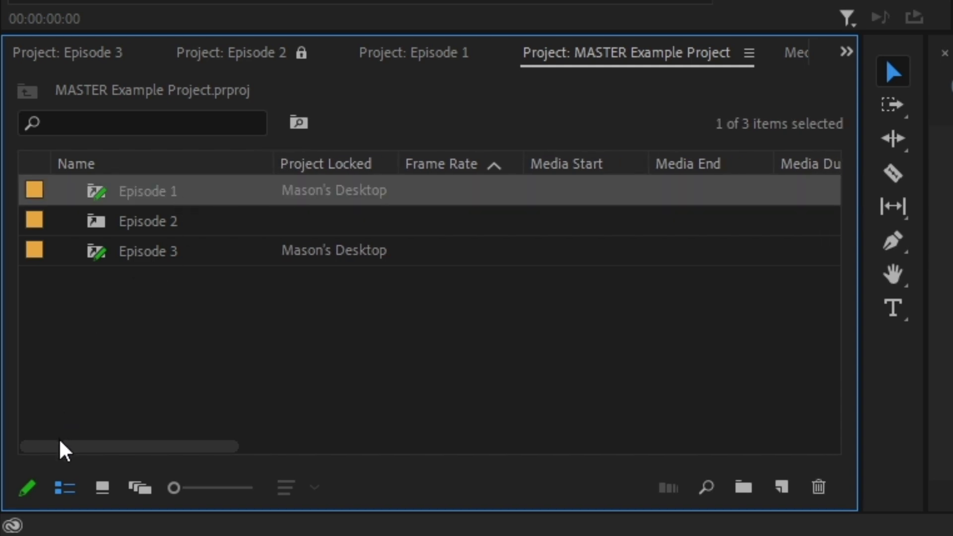
{"action": "left_click", "coordinate": [135, 192]}
{"action": "left_click", "coordinate": [272, 193]}
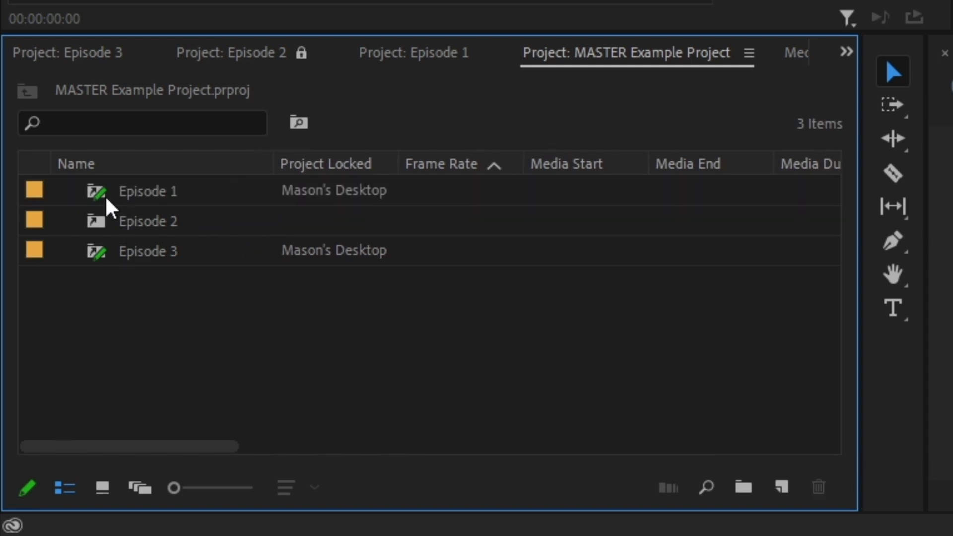